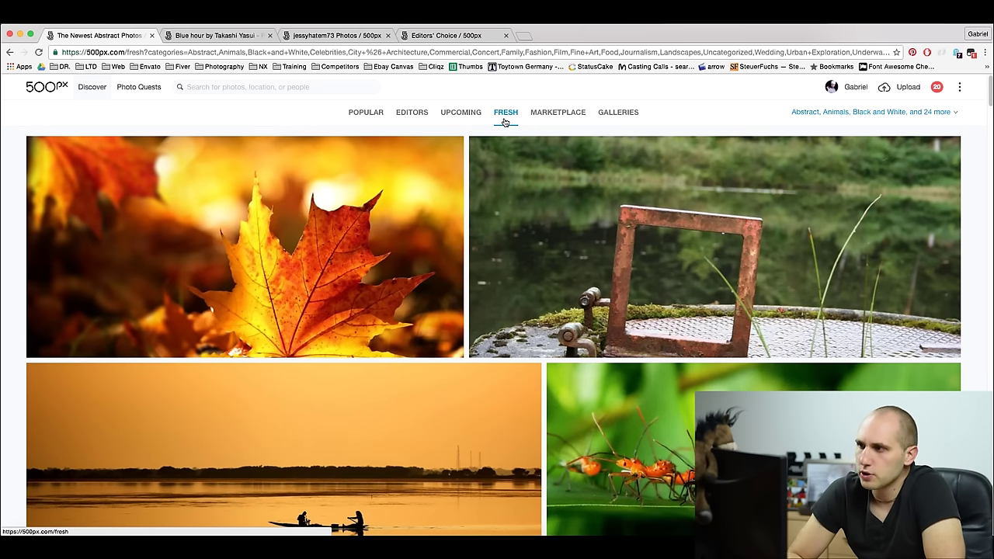
- Check the maple-leaf photo's pulse and views in Details, then switch to the Upcoming feed
{"action": "left_click", "coordinate": [317, 253]}
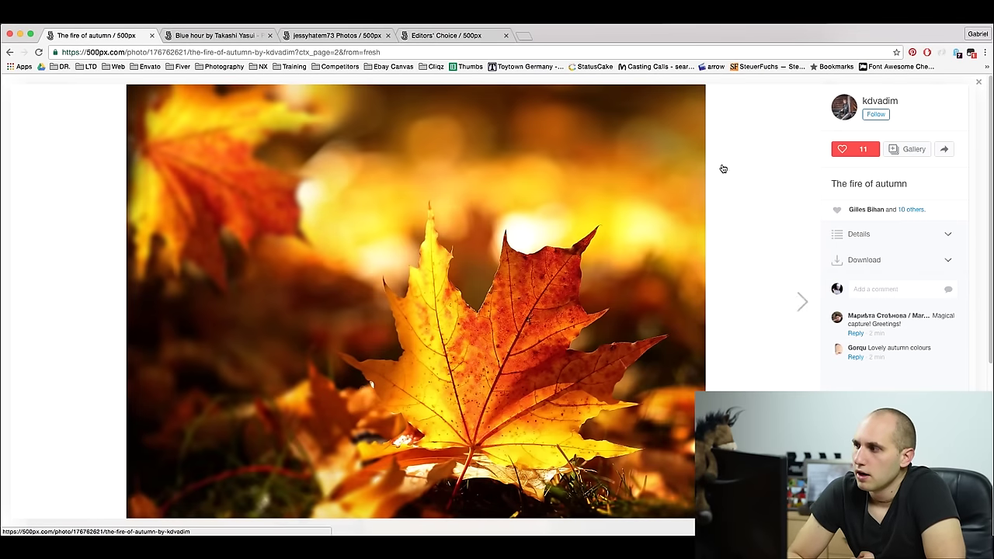
{"action": "left_click", "coordinate": [912, 233]}
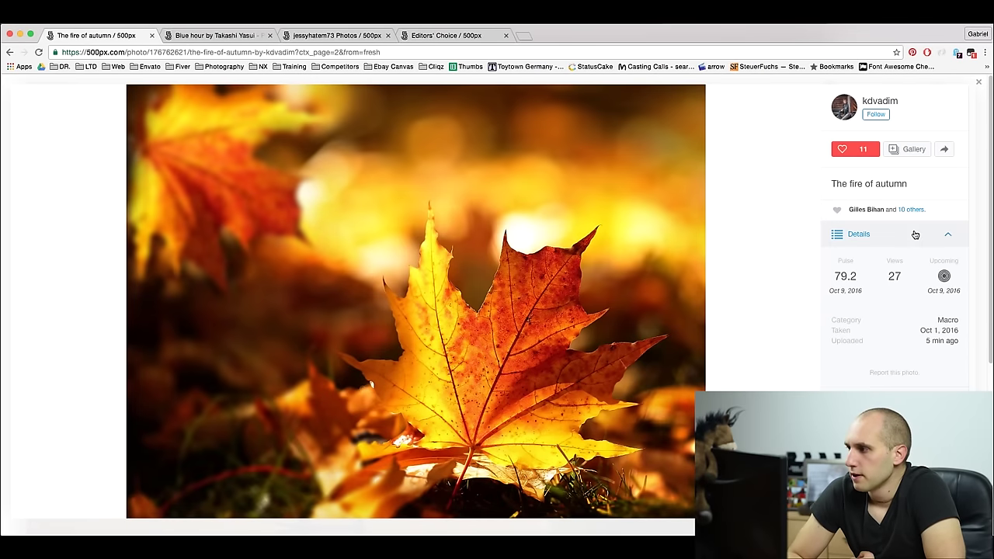
{"action": "left_click", "coordinate": [751, 89]}
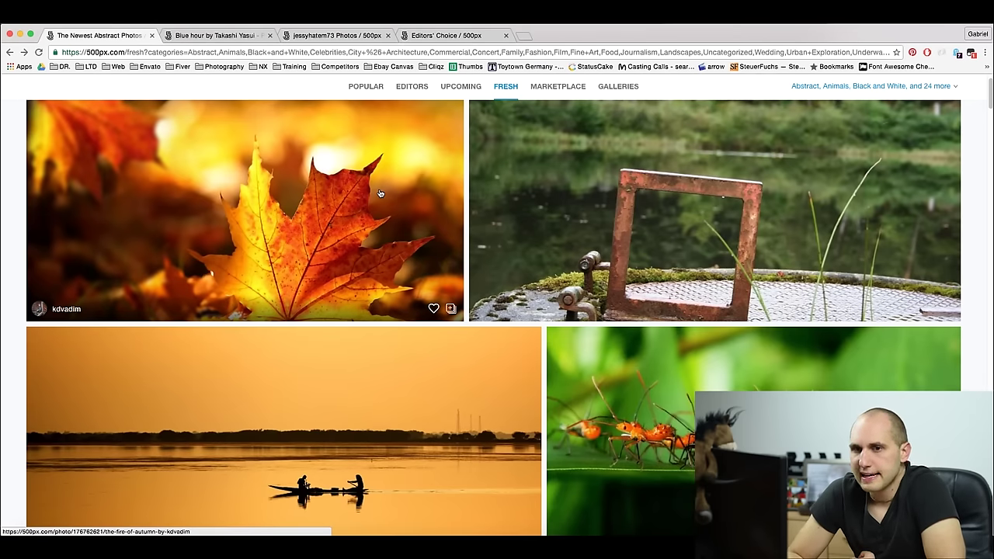
{"action": "left_click", "coordinate": [477, 88]}
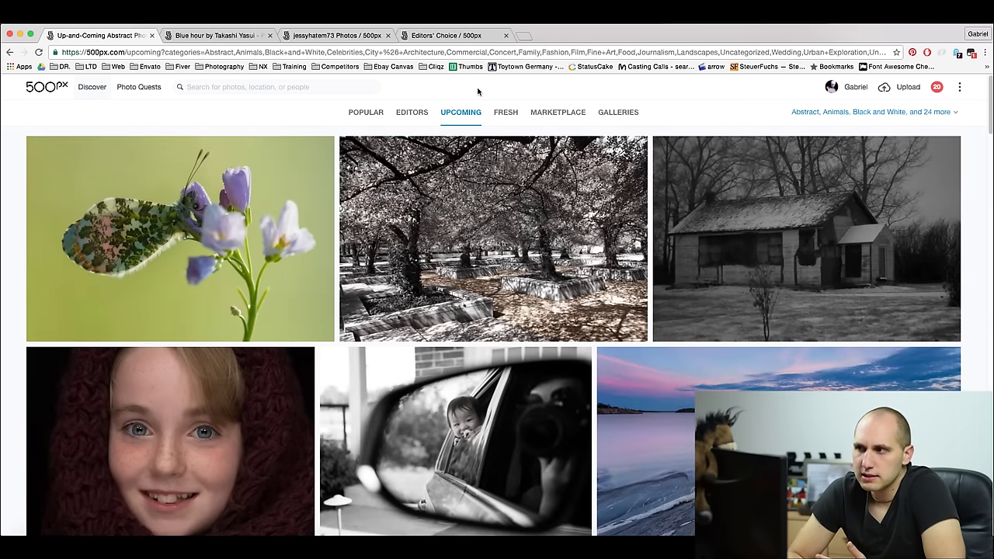
- Switch the photo grid from the Upcoming feed to the Popular feed
{"action": "left_click", "coordinate": [371, 115]}
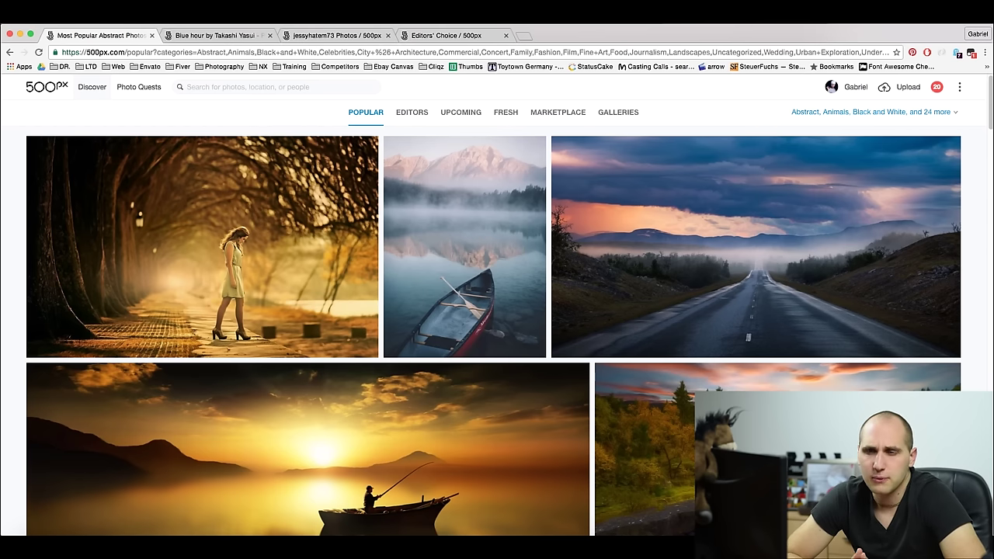
- Return to the Fresh feed, reload it twice, and scroll through the newer photos
{"action": "left_click", "coordinate": [502, 117]}
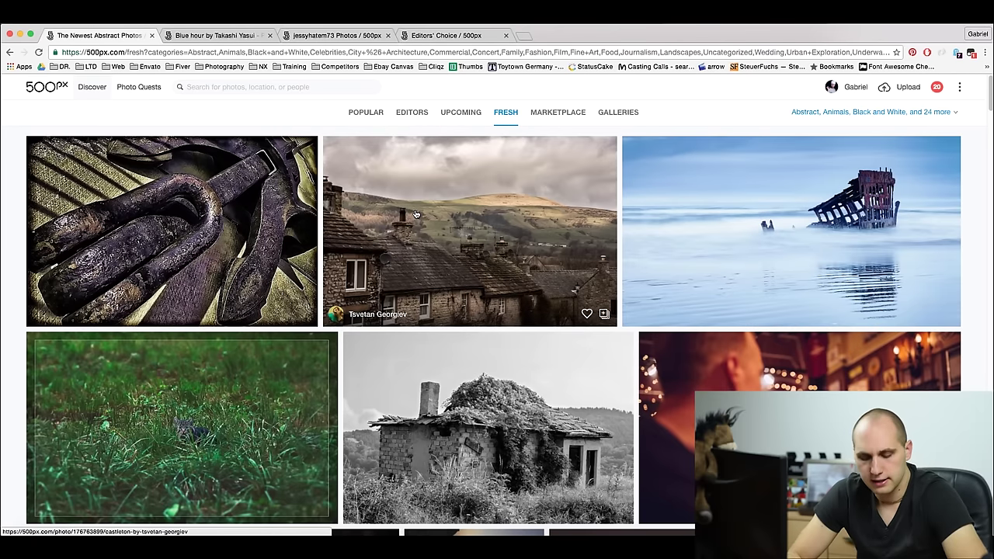
{"action": "key", "text": "super+r"}
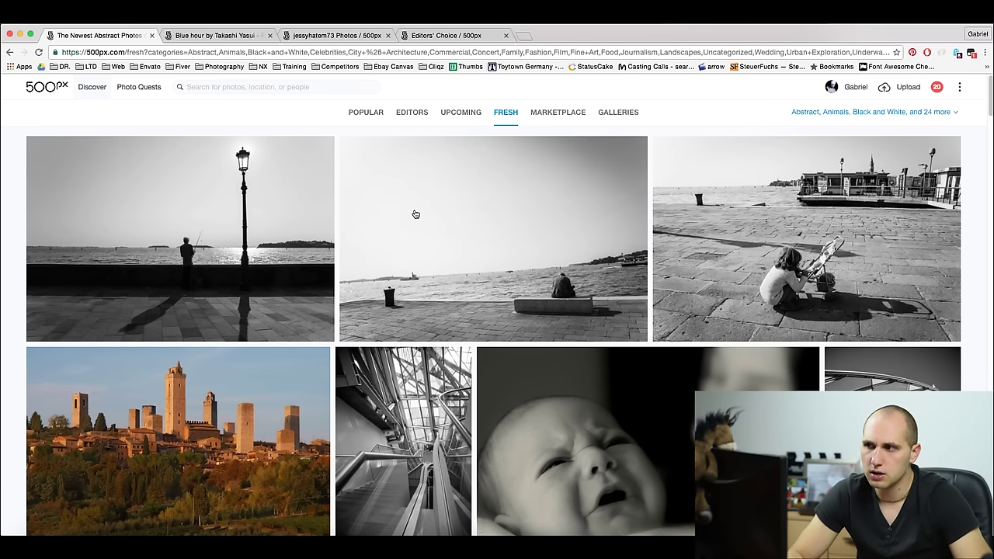
{"action": "key", "text": "super+r"}
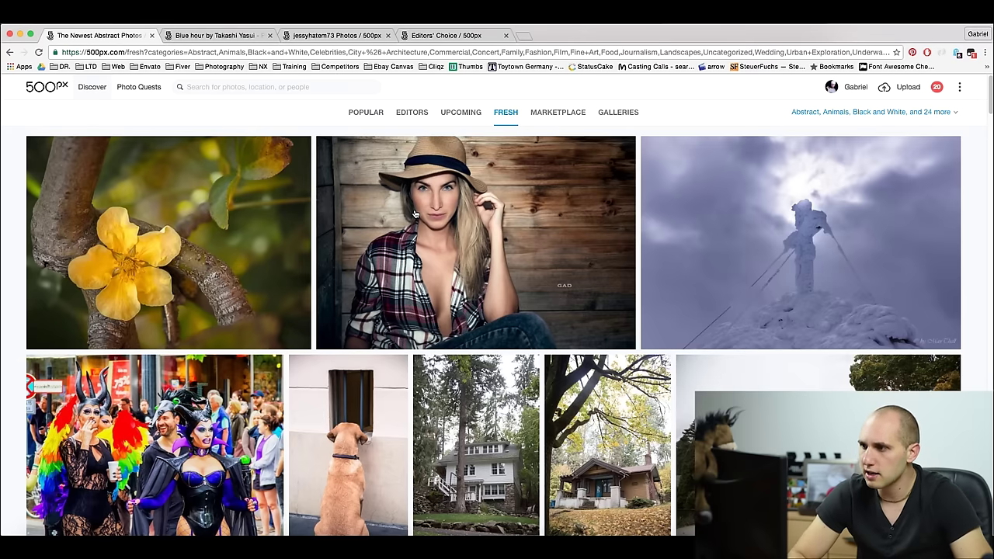
{"action": "scroll", "coordinate": [415, 214], "scroll_direction": "down", "scroll_amount": 4}
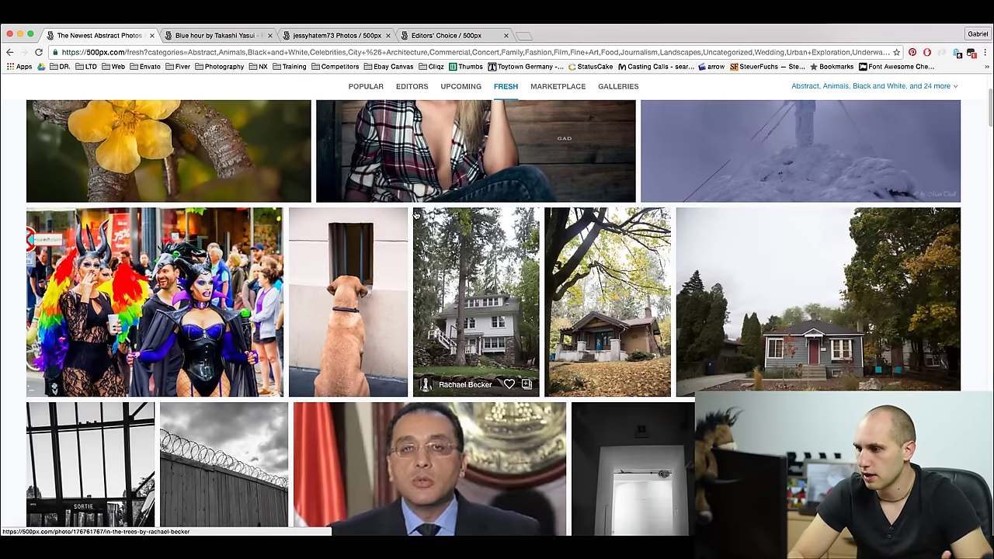
{"action": "scroll", "coordinate": [415, 214], "scroll_direction": "down", "scroll_amount": 20}
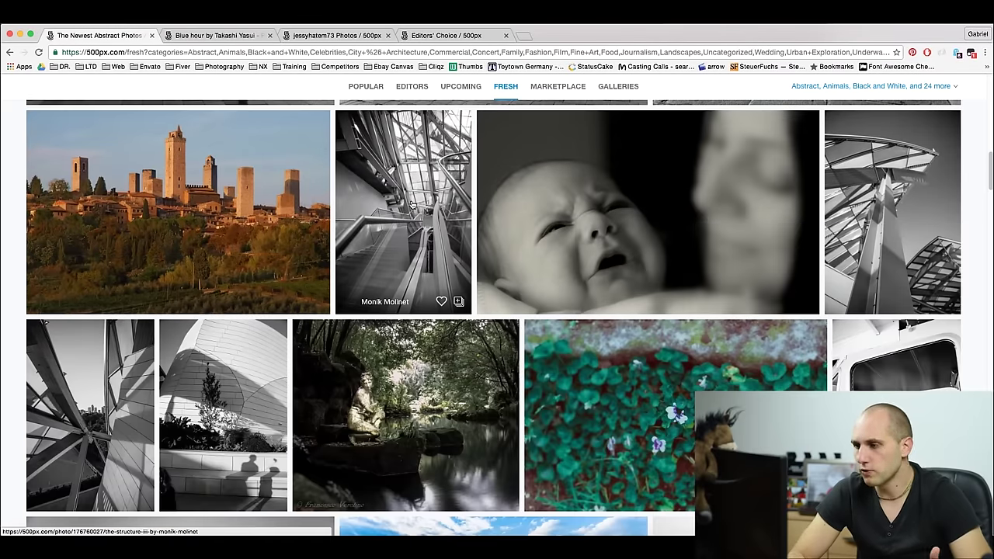
{"action": "scroll", "coordinate": [411, 204], "scroll_direction": "down", "scroll_amount": 5}
{"action": "scroll", "coordinate": [411, 204], "scroll_direction": "up", "scroll_amount": 1}
{"action": "scroll", "coordinate": [411, 205], "scroll_direction": "down", "scroll_amount": 10}
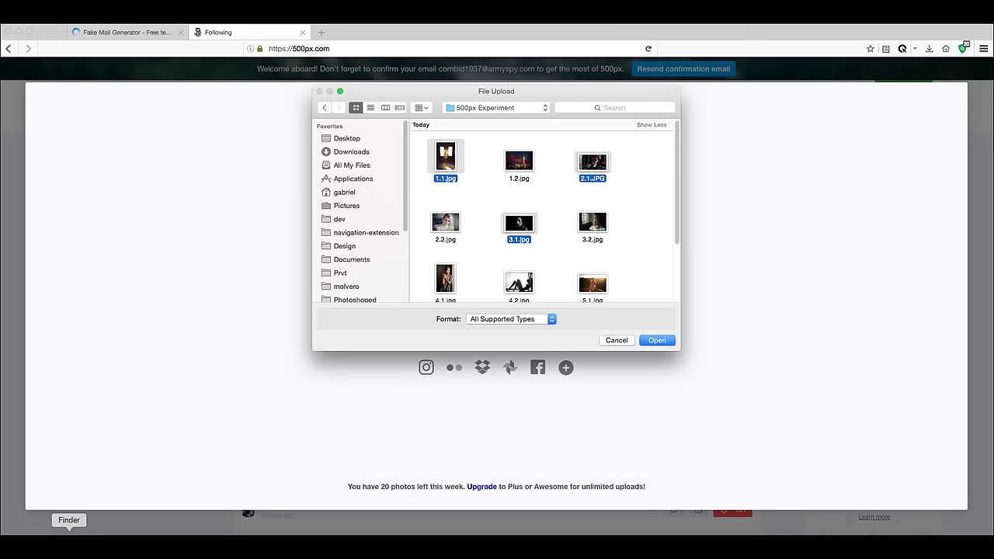
- Confirm the three chosen photos, add the description 'Amazing Exp', and publish them
{"action": "key", "text": "Return"}
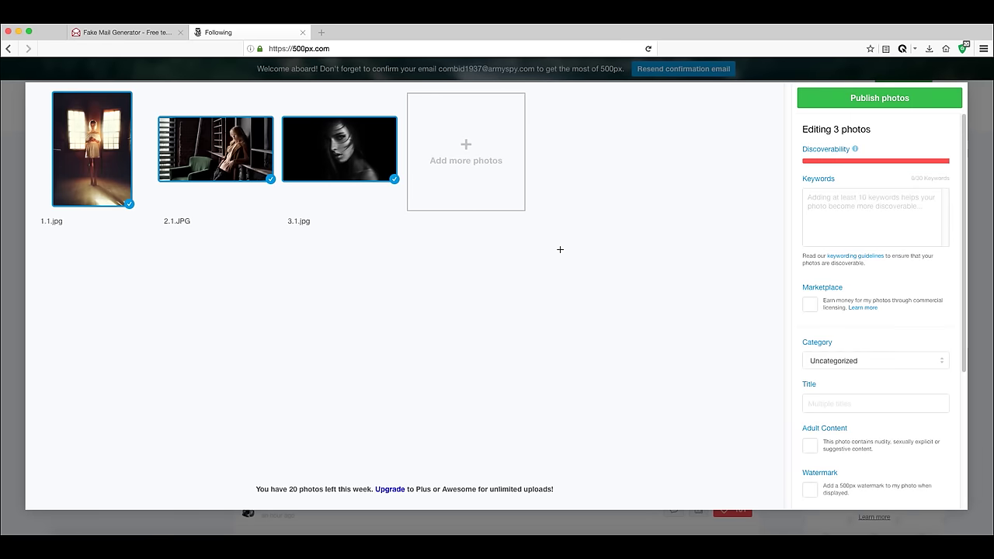
{"action": "scroll", "coordinate": [863, 214], "scroll_direction": "down", "scroll_amount": 1}
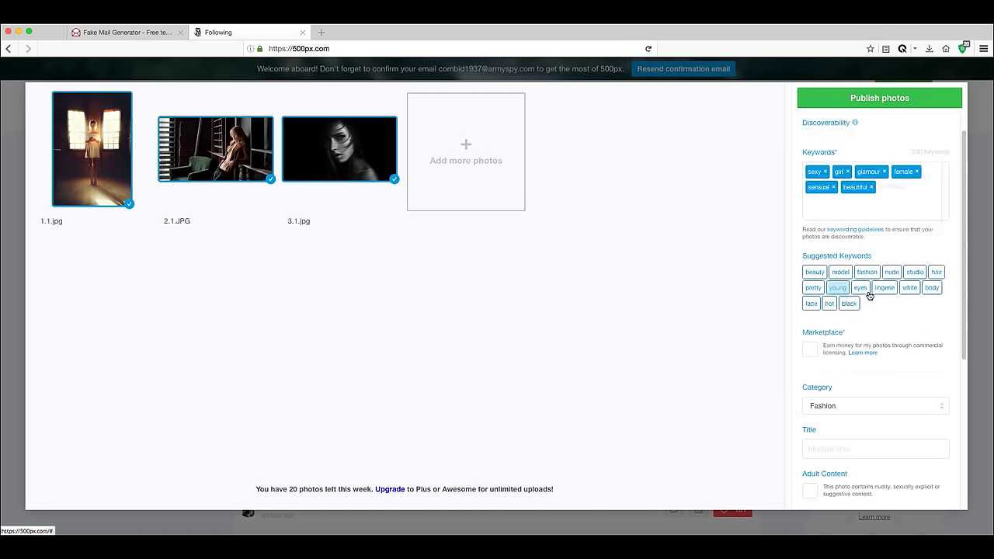
{"action": "scroll", "coordinate": [864, 311], "scroll_direction": "down", "scroll_amount": 5}
{"action": "left_click", "coordinate": [847, 401]}
{"action": "type", "text": "Amazing Exp"}
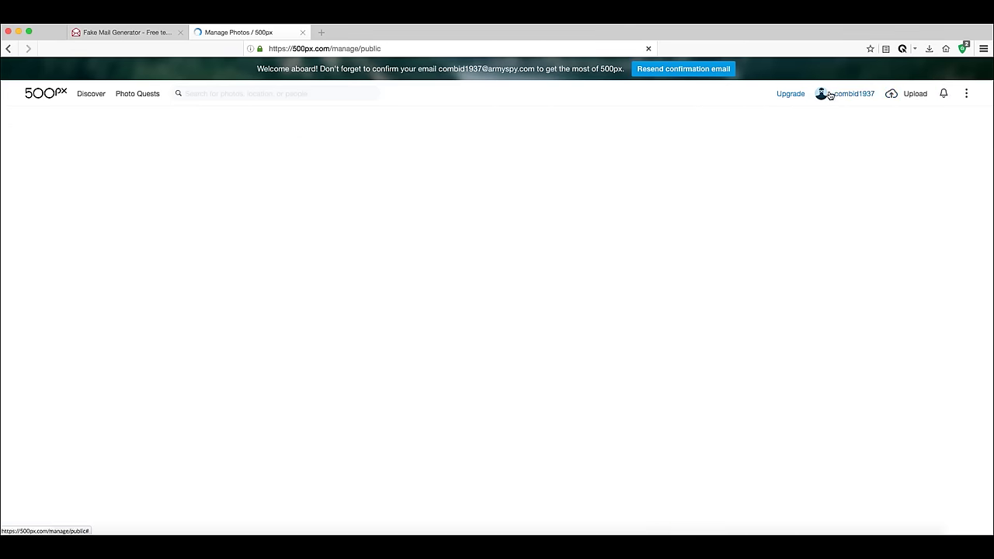
{"action": "left_click", "coordinate": [836, 117]}
- Fill in a first and last name for the new test profile
{"action": "left_click", "coordinate": [501, 317]}
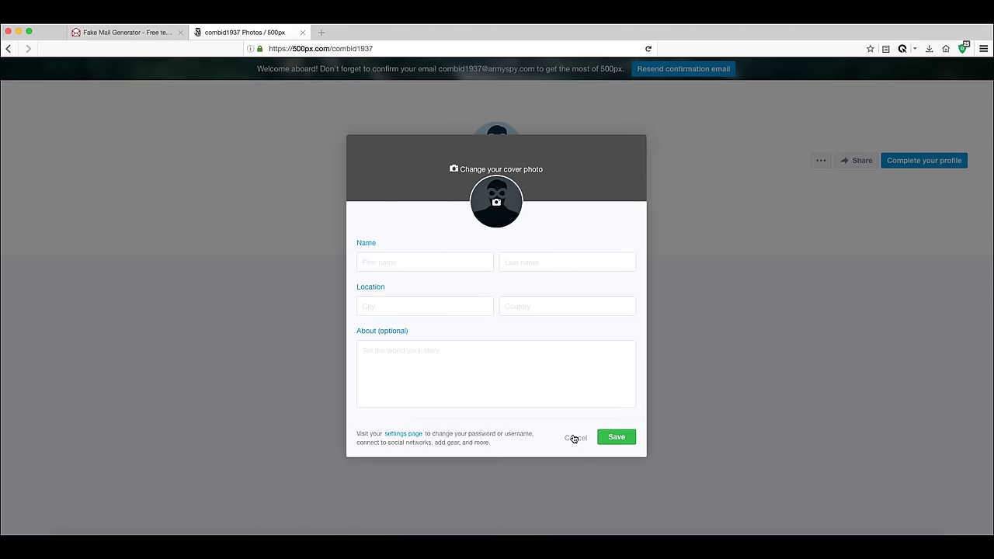
{"action": "type", "text": "Bobby"}
{"action": "key", "text": "Tab"}
{"action": "type", "text": "Bo"}
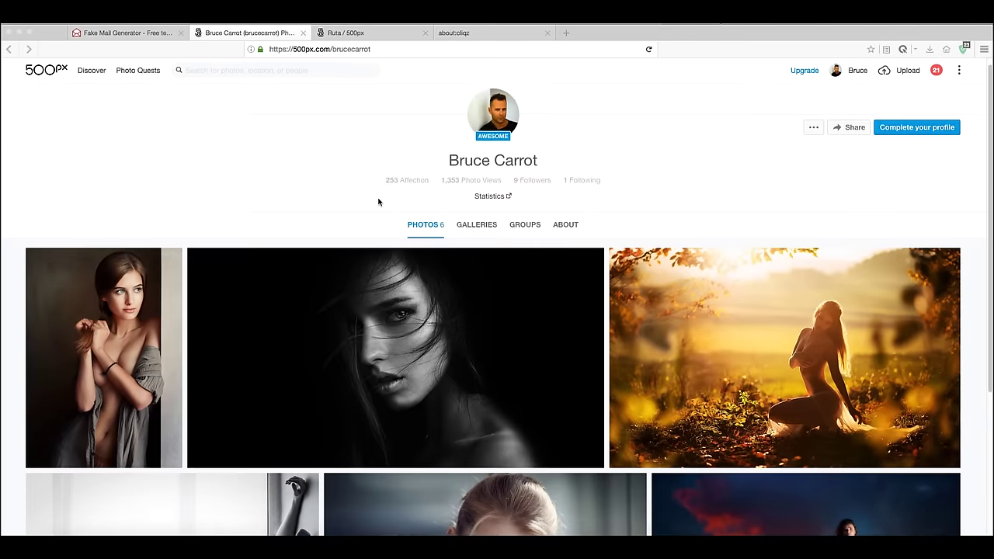
{"action": "scroll", "coordinate": [378, 207], "scroll_direction": "down", "scroll_amount": 3}
- Open the profile's first portrait and step through the next two photos to compare their stats
{"action": "scroll", "coordinate": [378, 203], "scroll_direction": "down", "scroll_amount": 1}
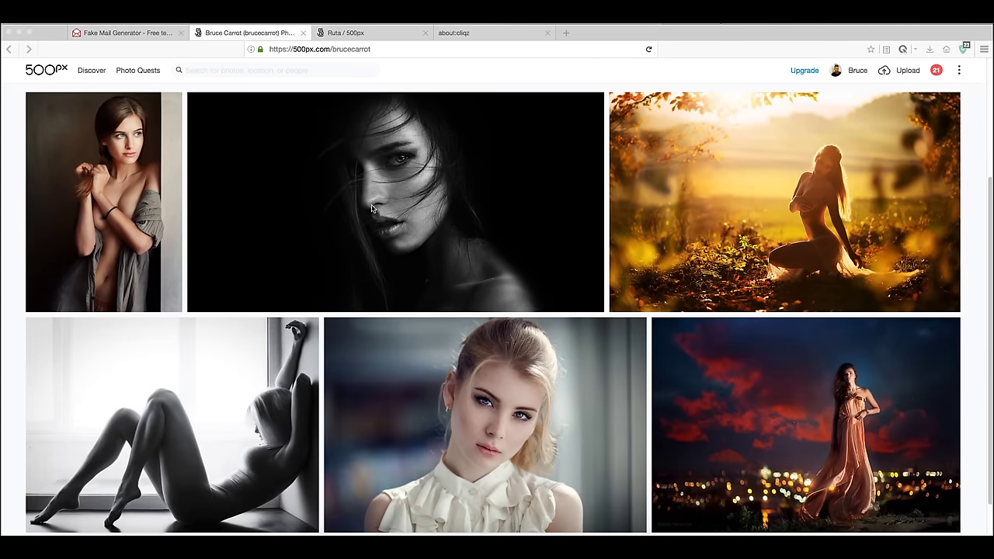
{"action": "left_click", "coordinate": [103, 189]}
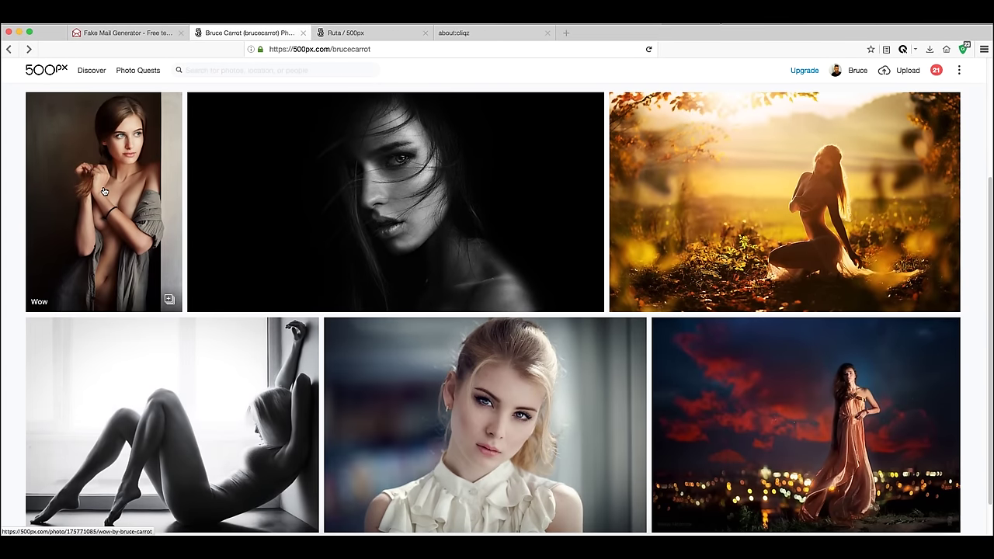
{"action": "left_click", "coordinate": [103, 190]}
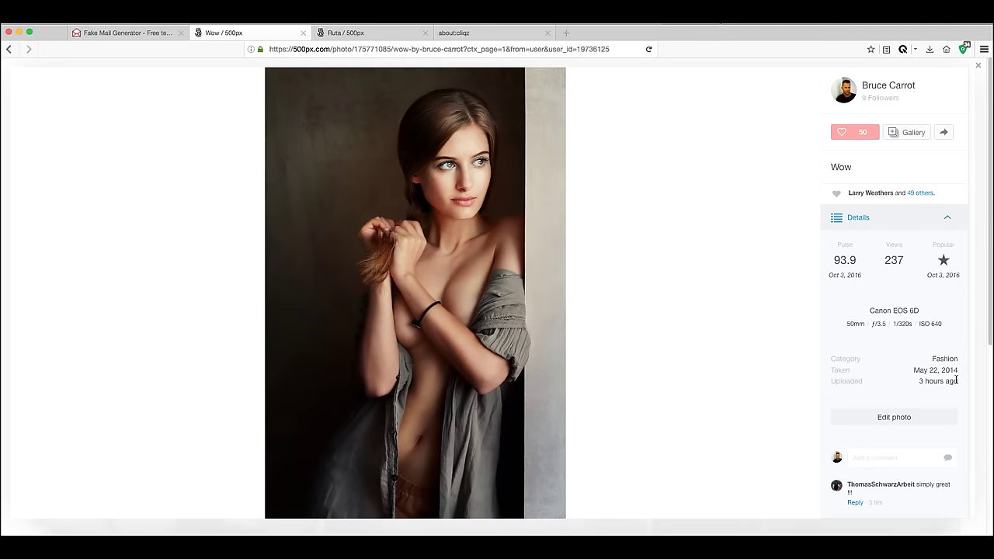
{"action": "left_click", "coordinate": [796, 303]}
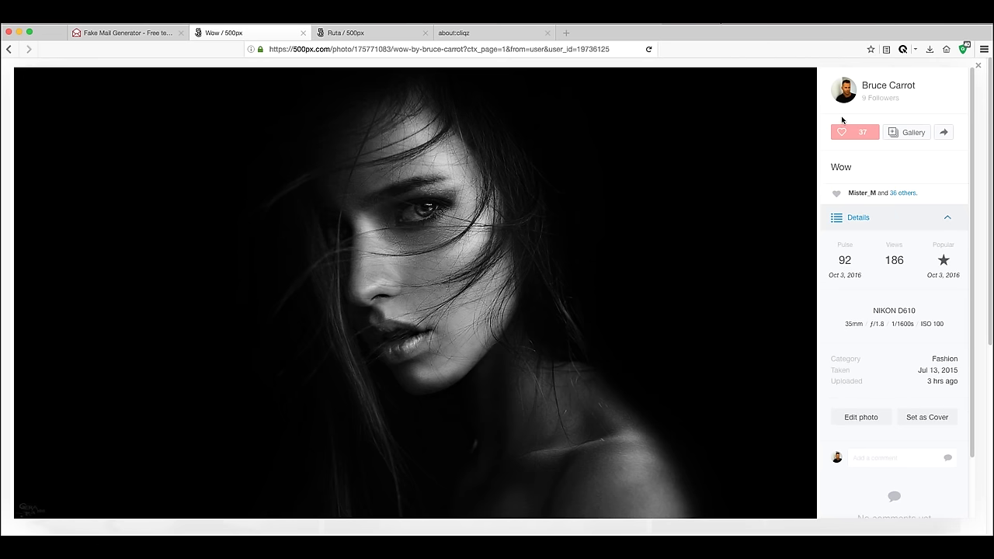
{"action": "left_click", "coordinate": [798, 290]}
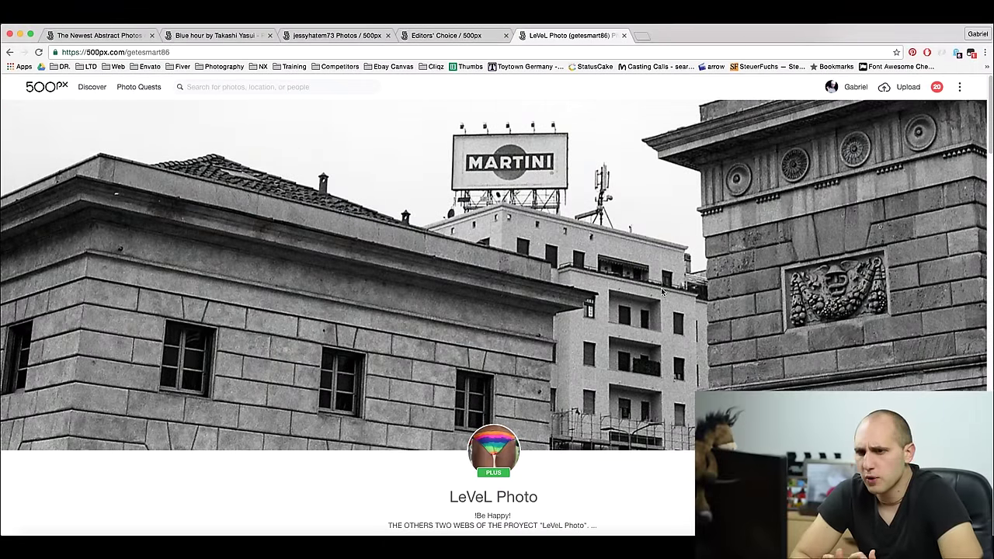
- Scroll through the LeVeL Photo profile's photo grid
{"action": "scroll", "coordinate": [665, 291], "scroll_direction": "down", "scroll_amount": 5}
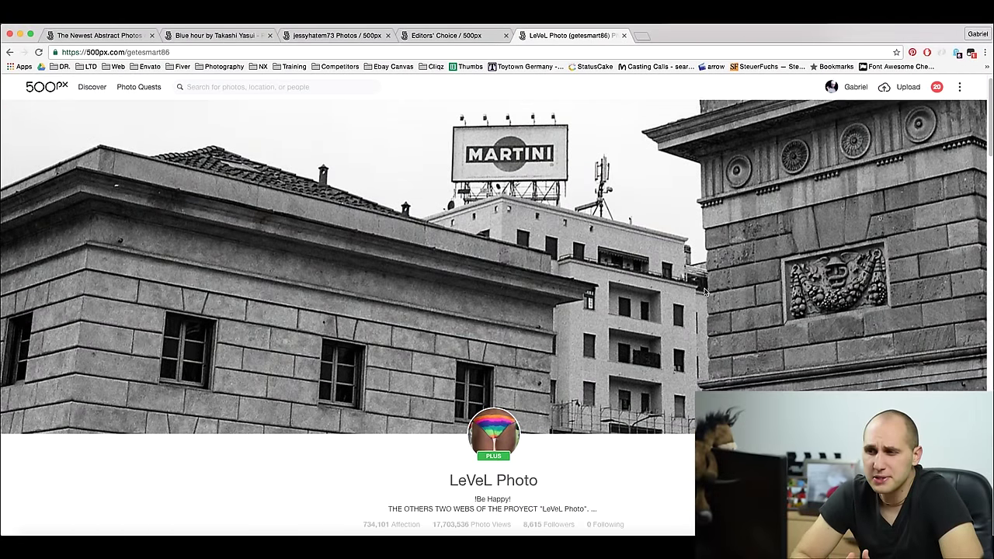
{"action": "scroll", "coordinate": [701, 294], "scroll_direction": "down", "scroll_amount": 3}
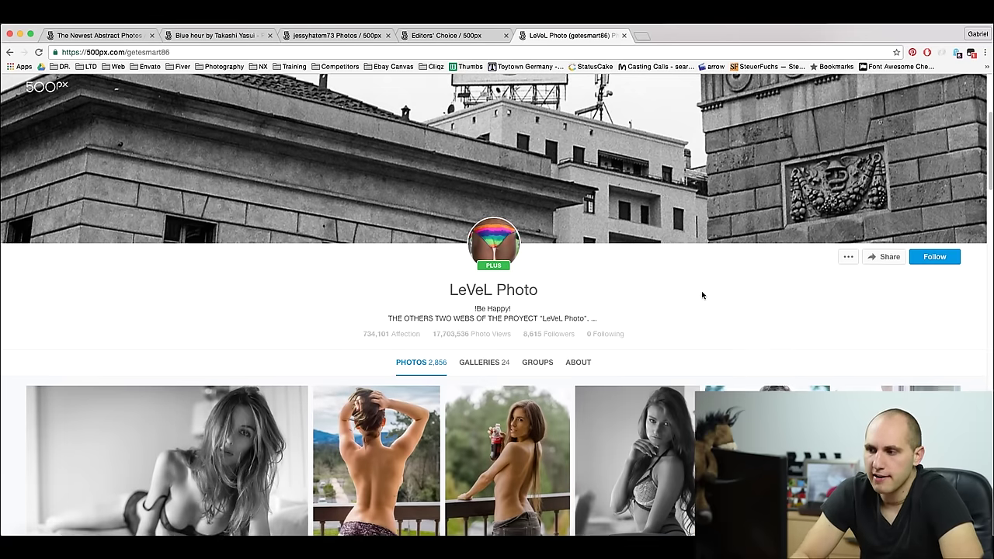
{"action": "scroll", "coordinate": [697, 298], "scroll_direction": "down", "scroll_amount": 10}
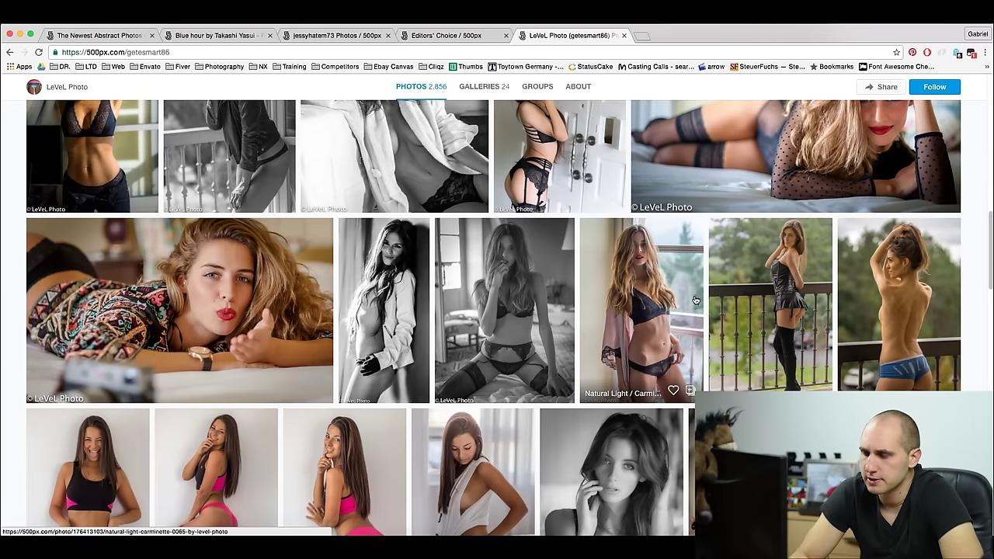
{"action": "scroll", "coordinate": [691, 297], "scroll_direction": "up", "scroll_amount": 15}
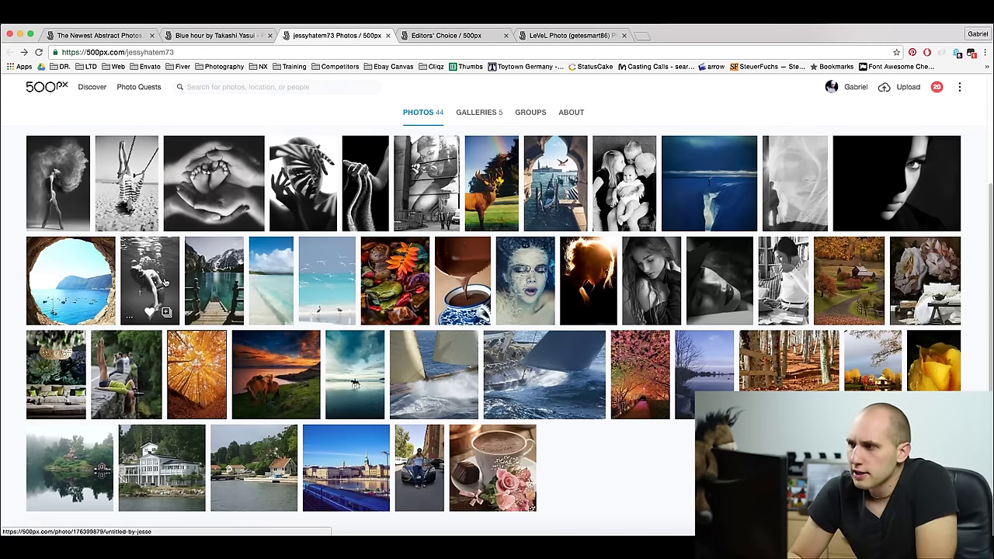
{"action": "left_click", "coordinate": [159, 284]}
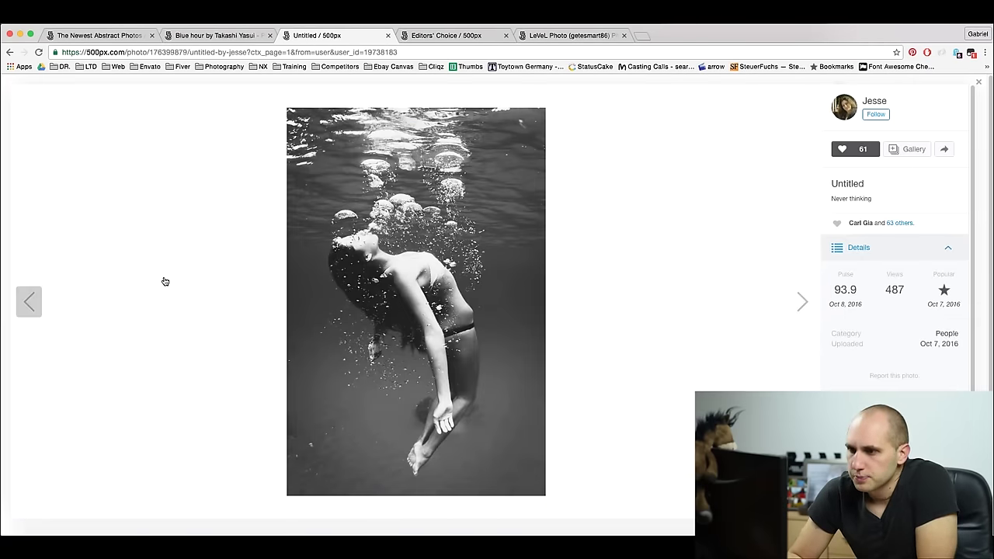
{"action": "left_click", "coordinate": [196, 88]}
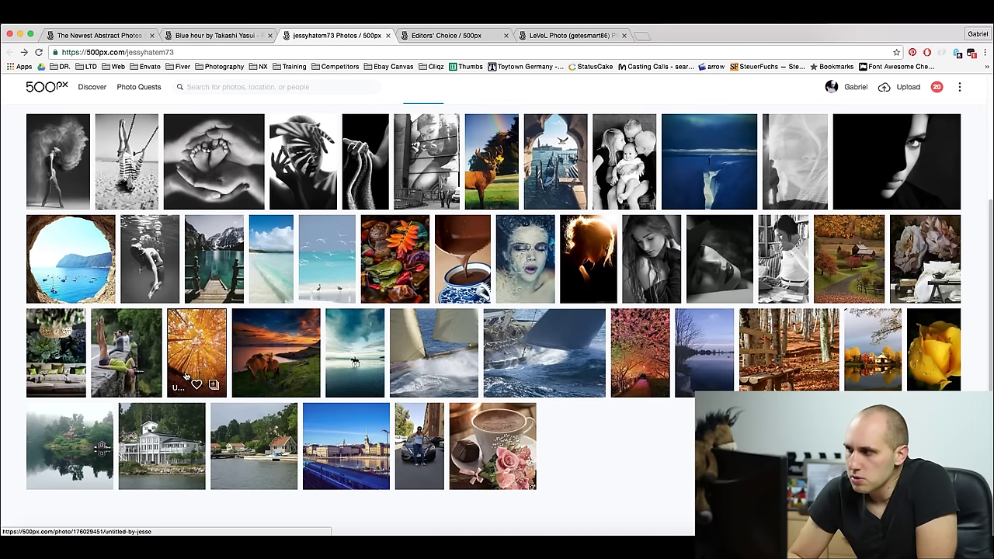
{"action": "left_click", "coordinate": [124, 355]}
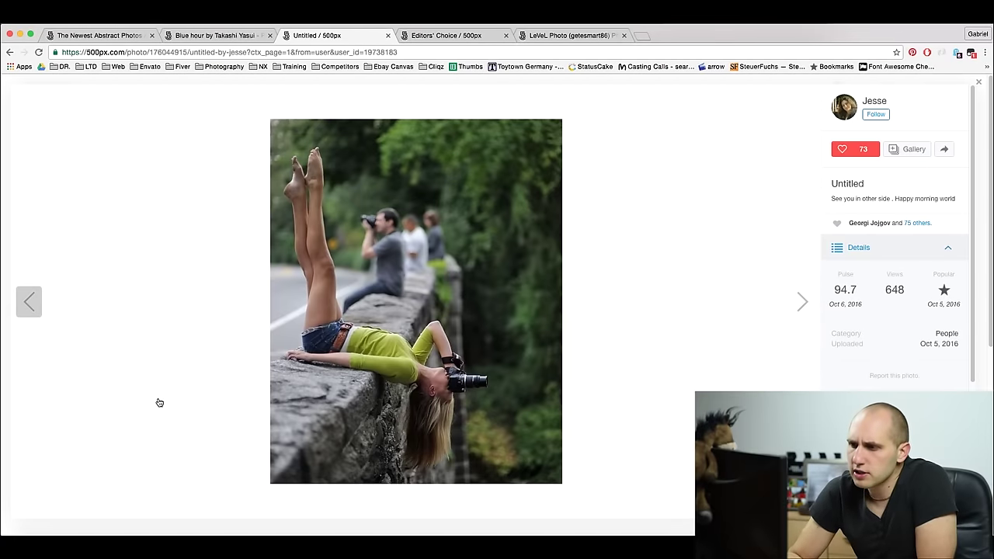
{"action": "left_click", "coordinate": [159, 402]}
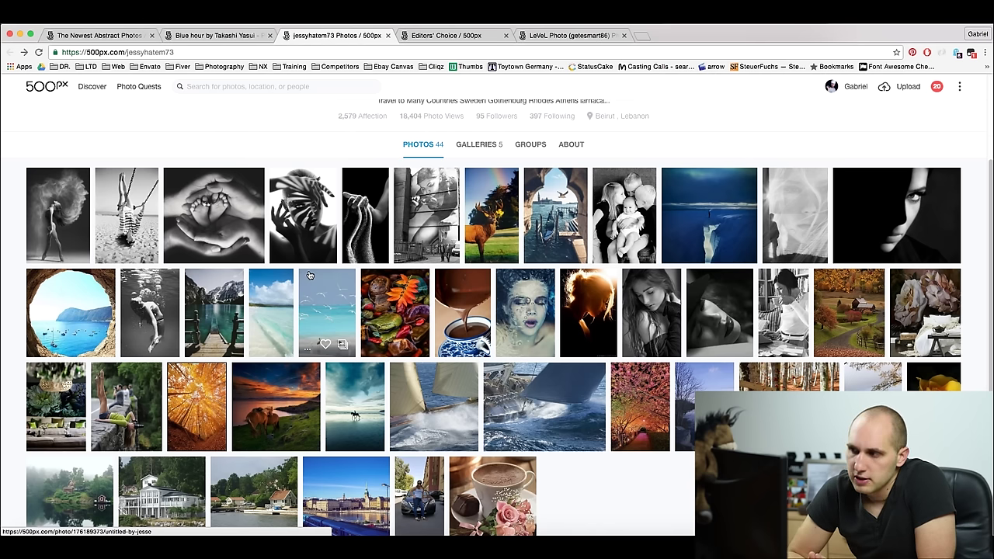
{"action": "scroll", "coordinate": [310, 276], "scroll_direction": "down", "scroll_amount": 1}
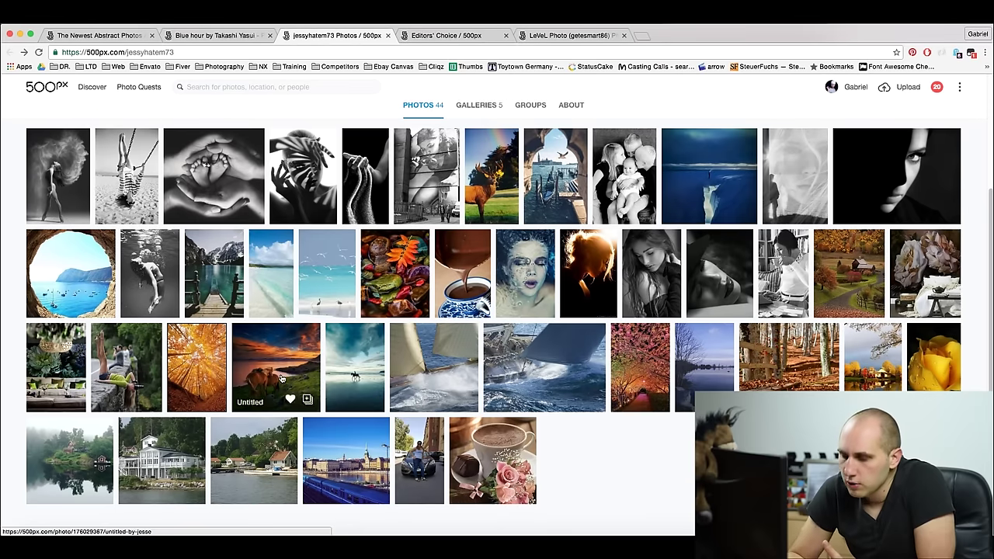
{"action": "scroll", "coordinate": [362, 385], "scroll_direction": "down", "scroll_amount": 1}
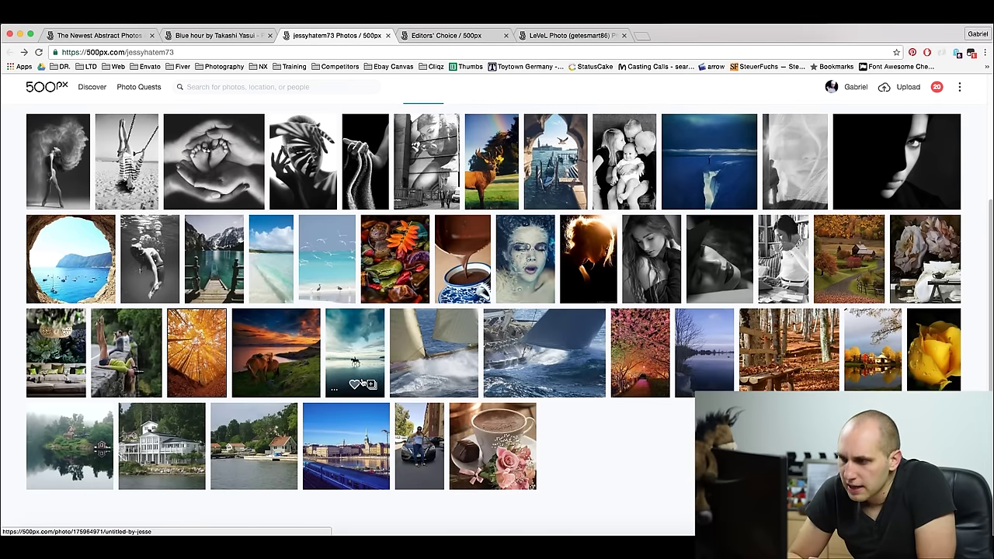
{"action": "scroll", "coordinate": [362, 385], "scroll_direction": "up", "scroll_amount": 1}
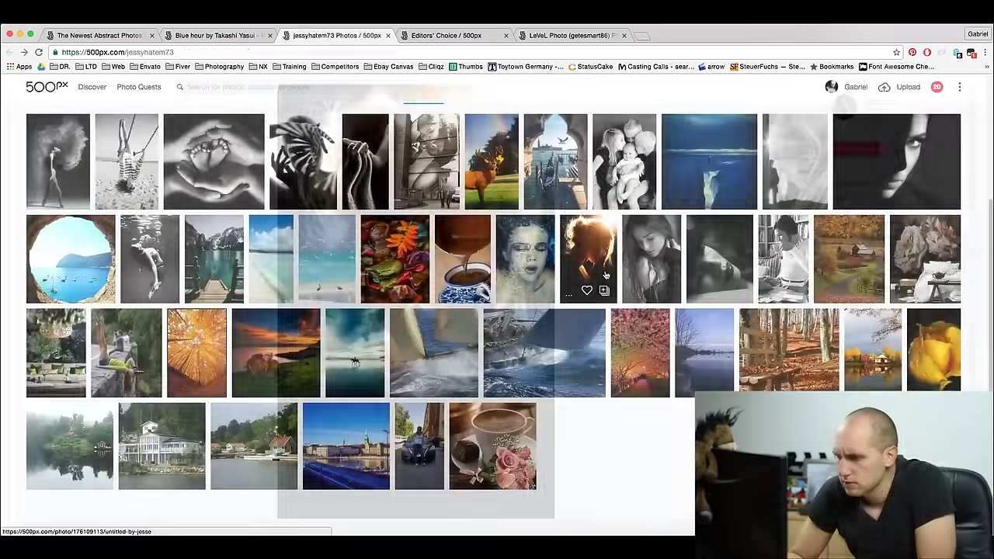
- Open the backlit fire-hair portrait, view the next photo, and return to it
{"action": "left_click", "coordinate": [573, 241]}
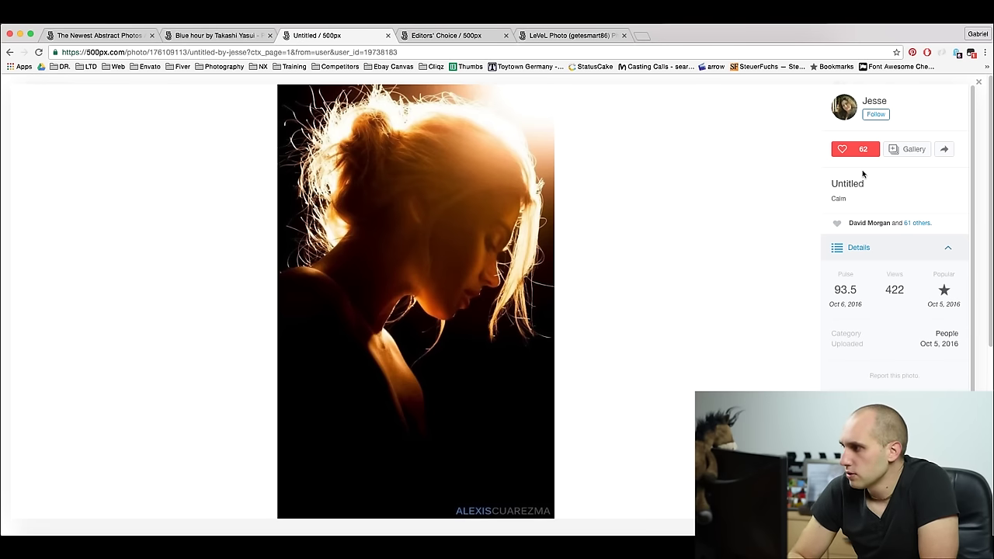
{"action": "left_click", "coordinate": [807, 308]}
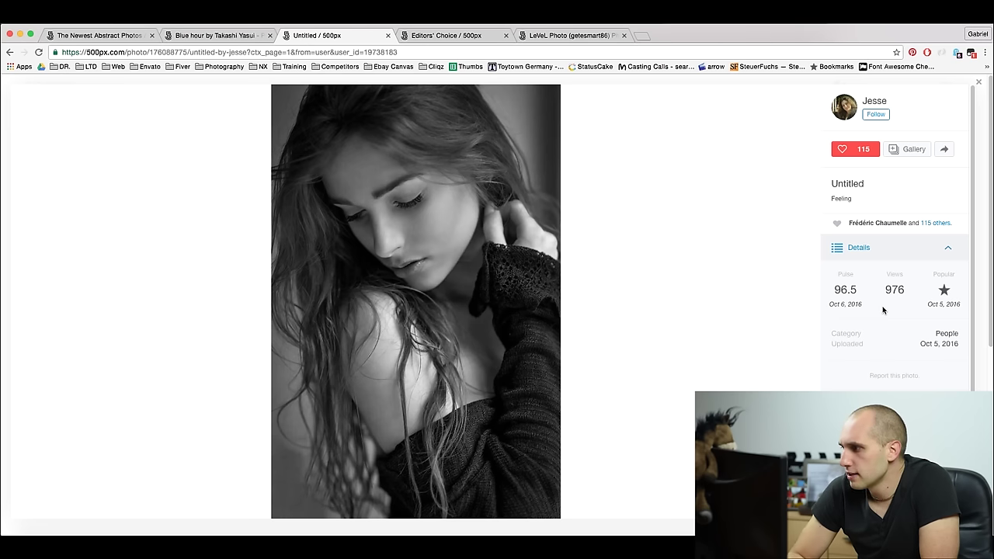
{"action": "left_click", "coordinate": [29, 303]}
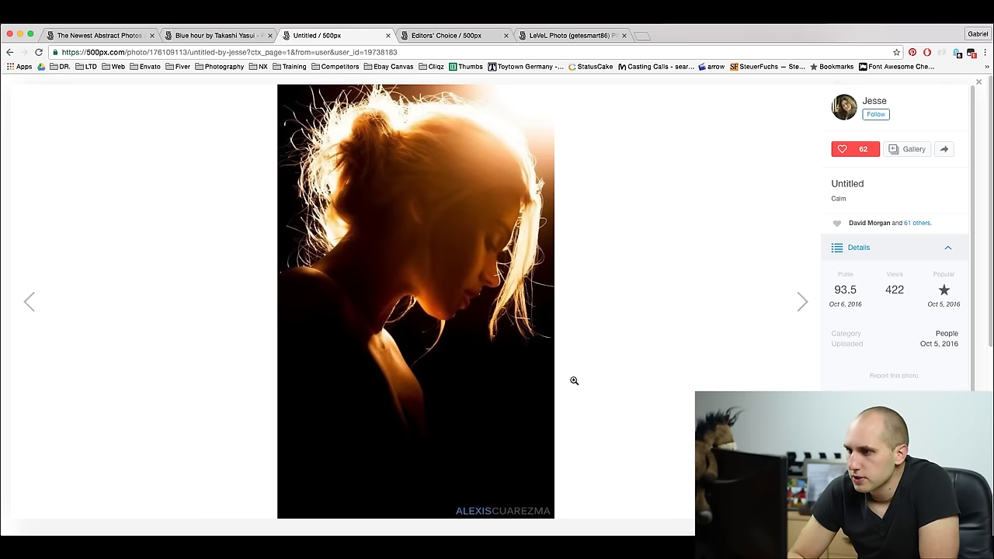
- Report the portrait for Copyright (plagiarism, stealing) and submit the report
{"action": "left_click", "coordinate": [910, 377]}
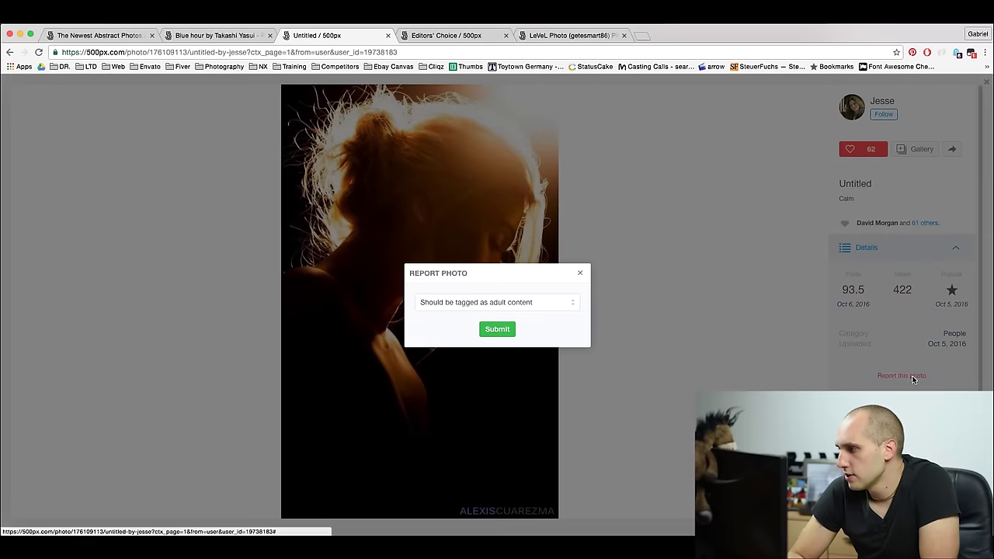
{"action": "left_click", "coordinate": [515, 308]}
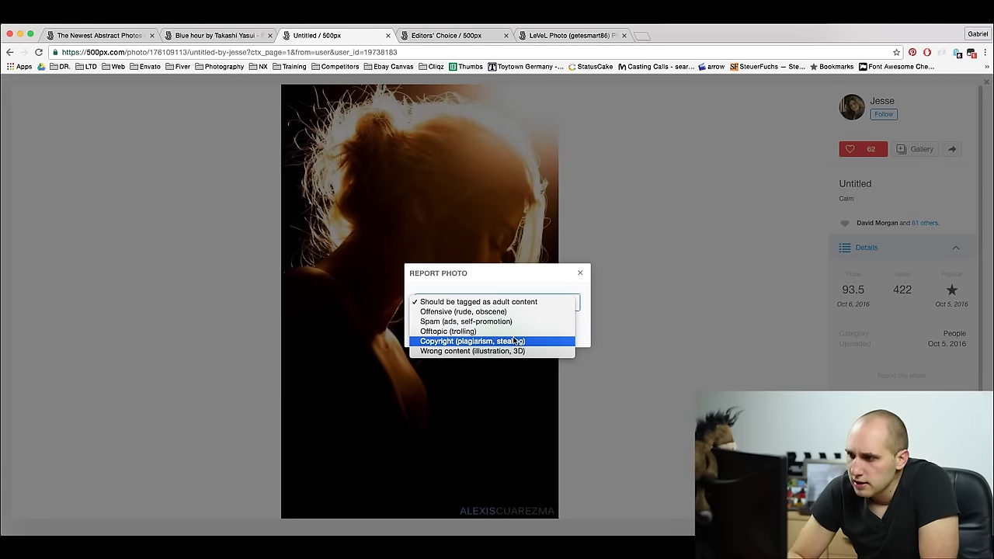
{"action": "left_click", "coordinate": [519, 341]}
{"action": "left_click", "coordinate": [509, 329]}
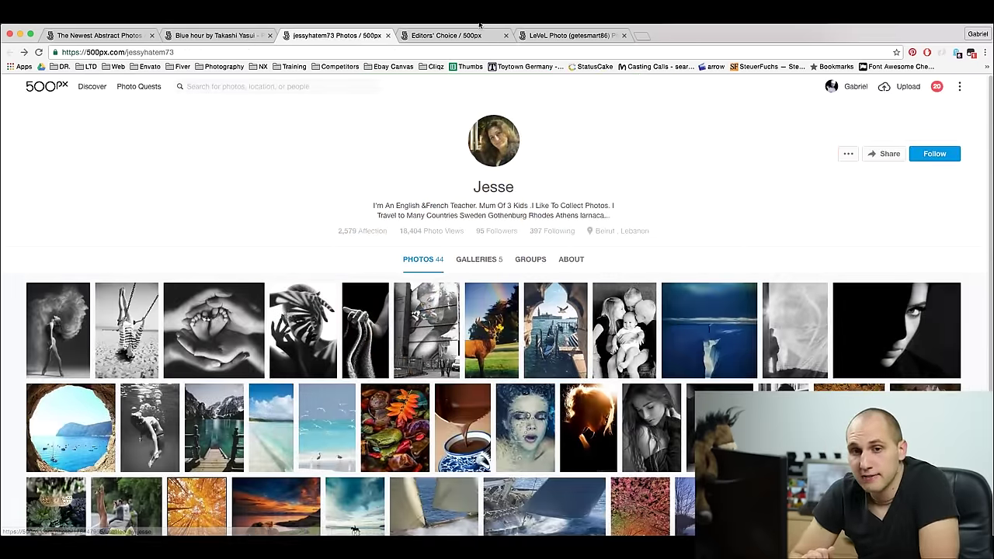
- Open the drag performer in yellow from Editors' Choice and collapse Details to show comments
{"action": "left_click", "coordinate": [447, 35]}
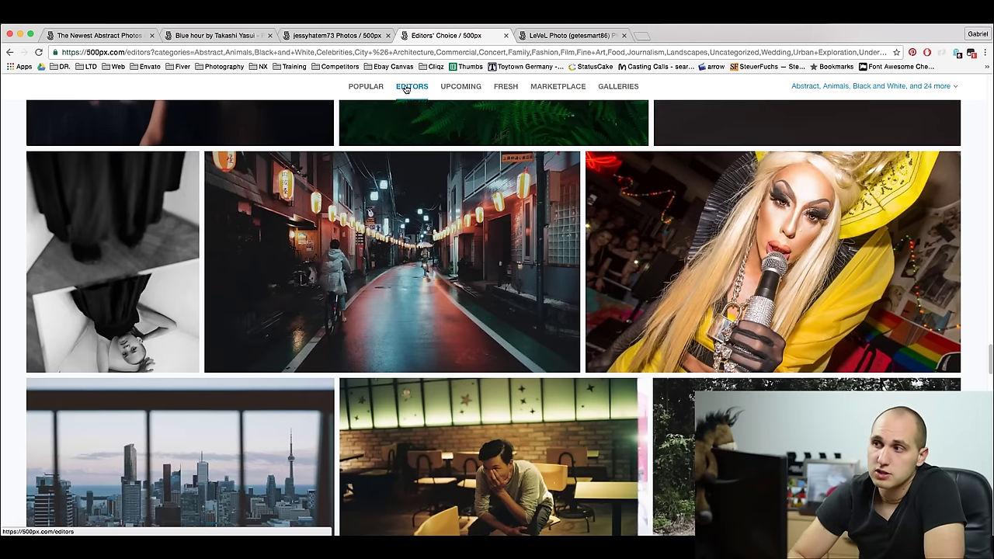
{"action": "scroll", "coordinate": [453, 253], "scroll_direction": "up", "scroll_amount": 3}
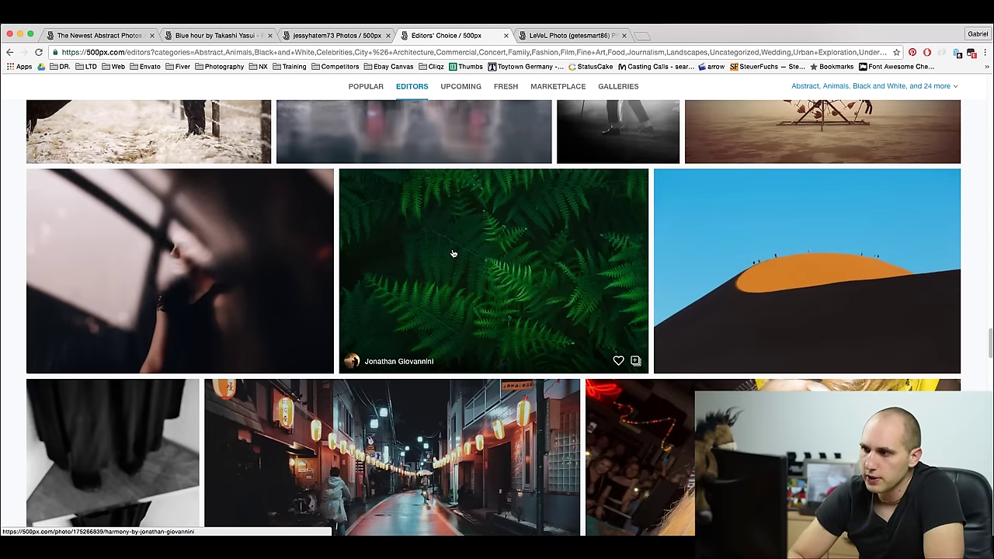
{"action": "scroll", "coordinate": [453, 254], "scroll_direction": "up", "scroll_amount": 3}
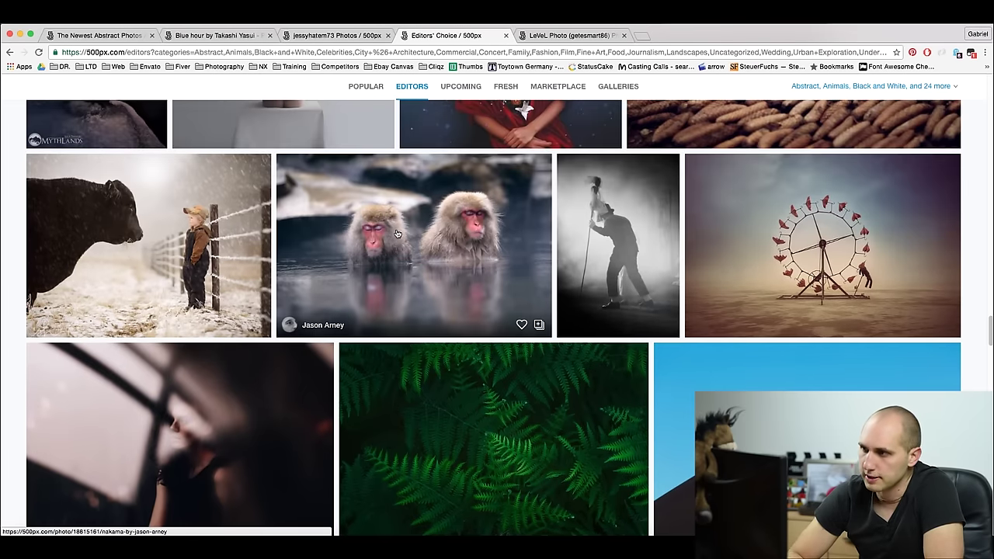
{"action": "scroll", "coordinate": [393, 239], "scroll_direction": "down", "scroll_amount": 3}
{"action": "scroll", "coordinate": [394, 239], "scroll_direction": "down", "scroll_amount": 2}
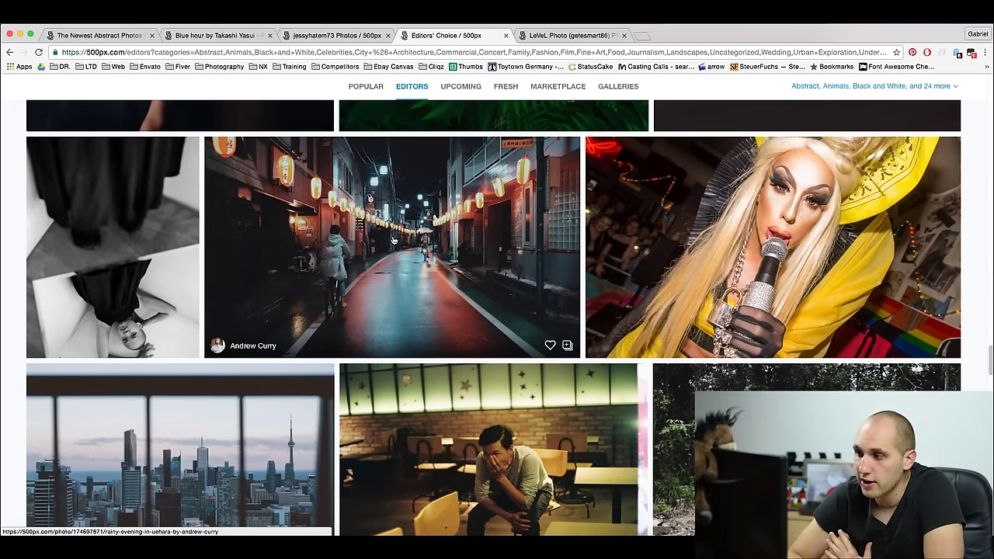
{"action": "left_click", "coordinate": [724, 214]}
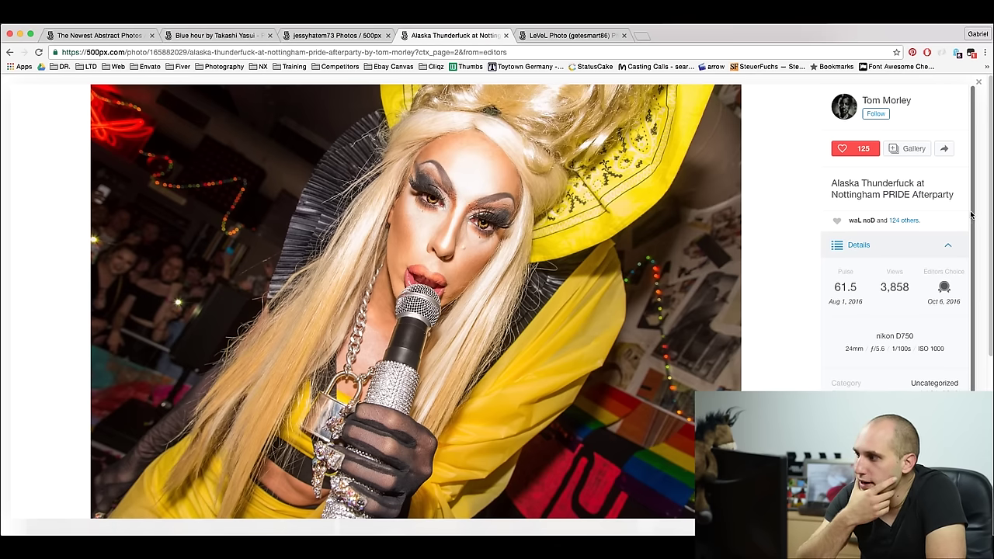
{"action": "left_click", "coordinate": [941, 252]}
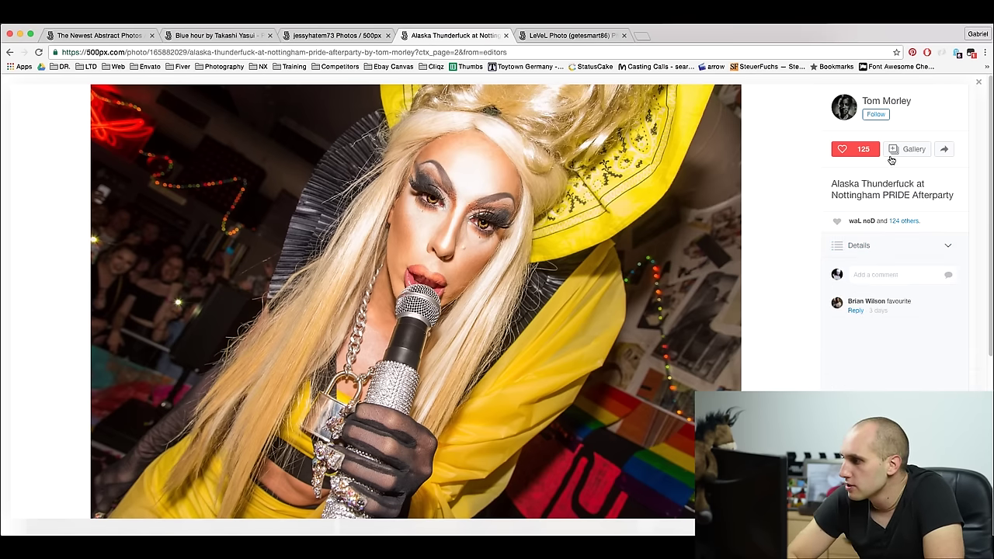